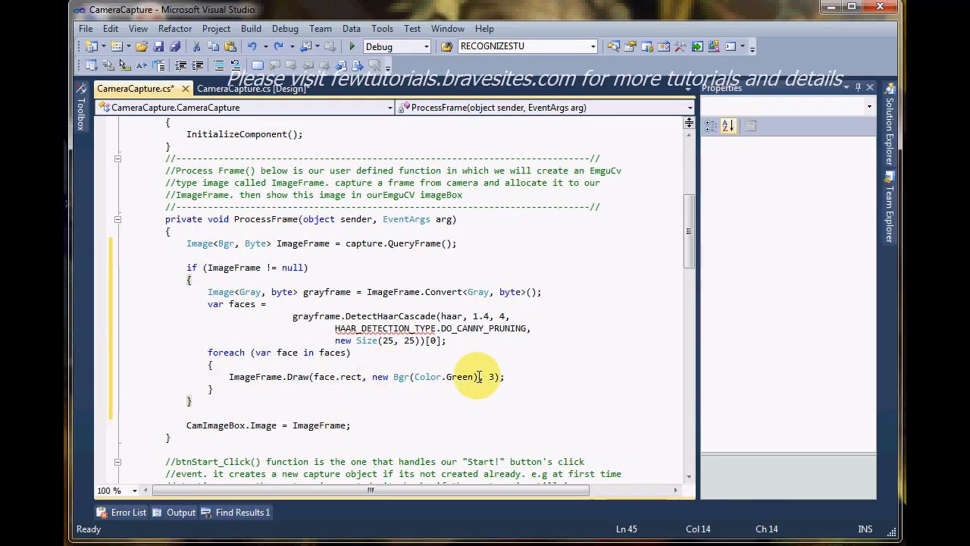
Review the DetectHaarCascade arguments, then launch the build with Start Debugging.
drag(473, 376, 449, 377)
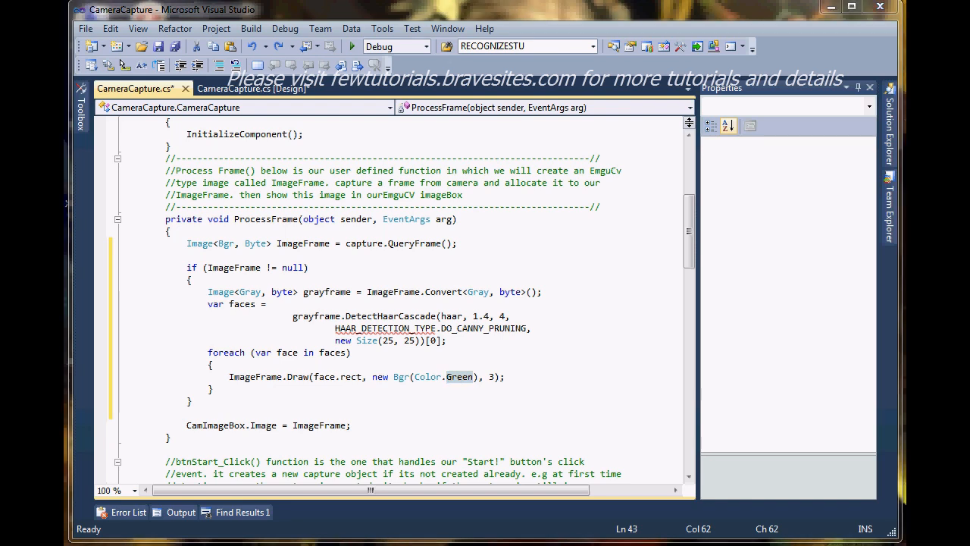
click(506, 316)
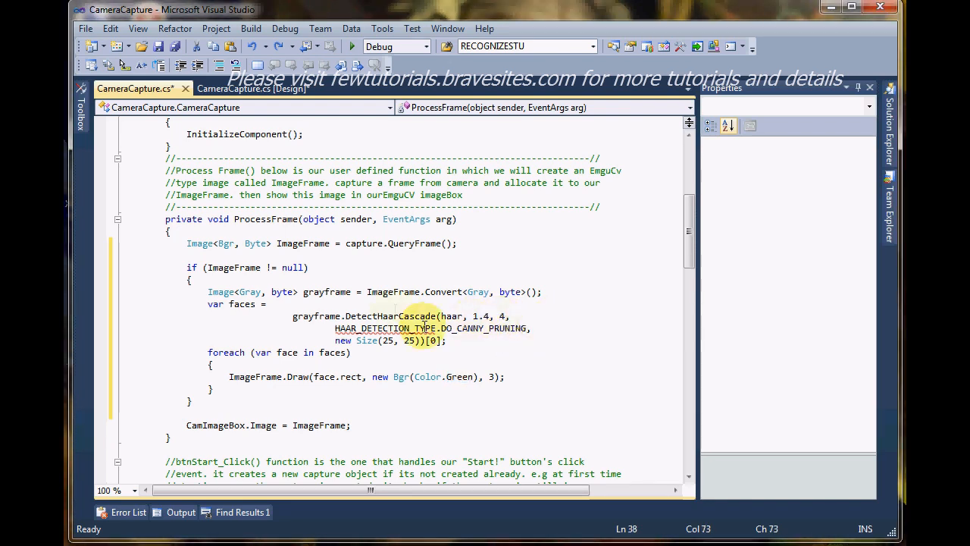
drag(336, 329, 434, 328)
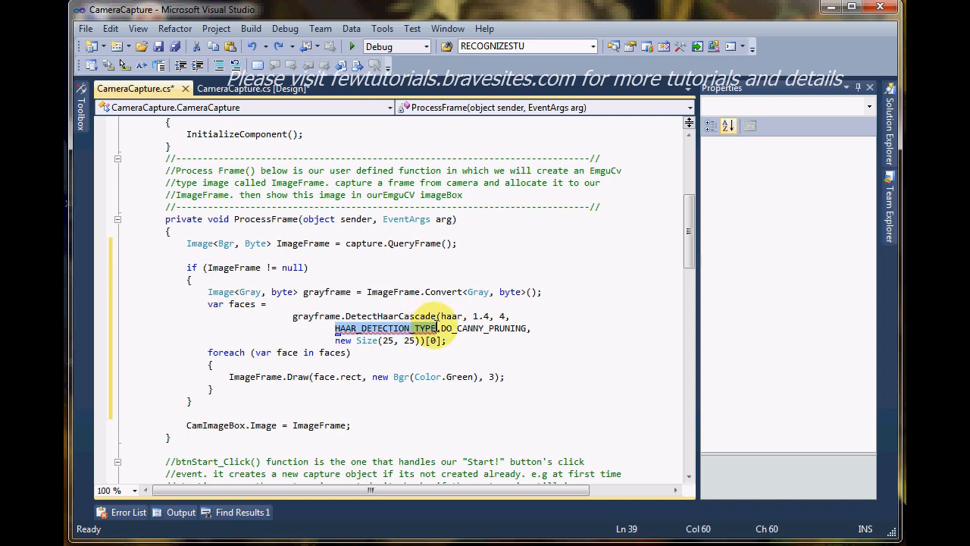
click(362, 328)
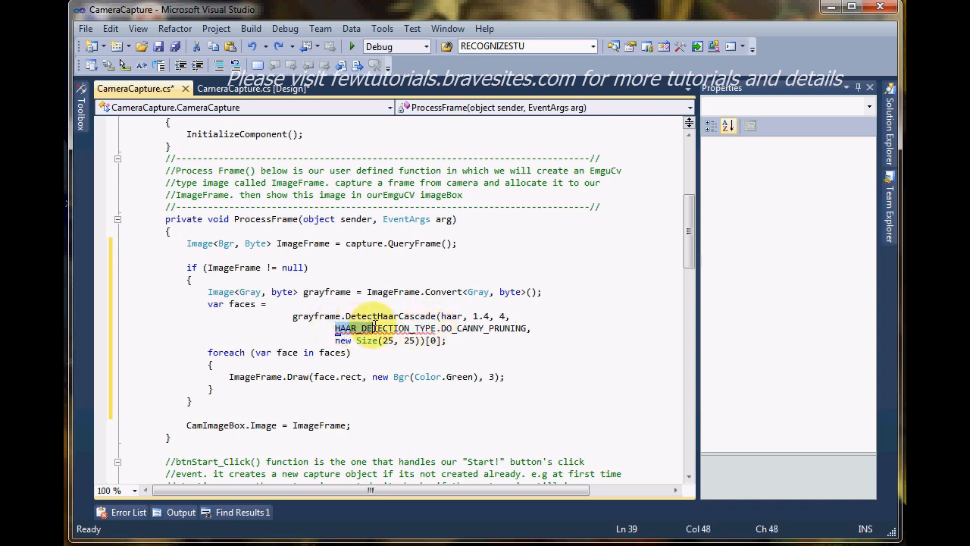
drag(336, 328, 424, 340)
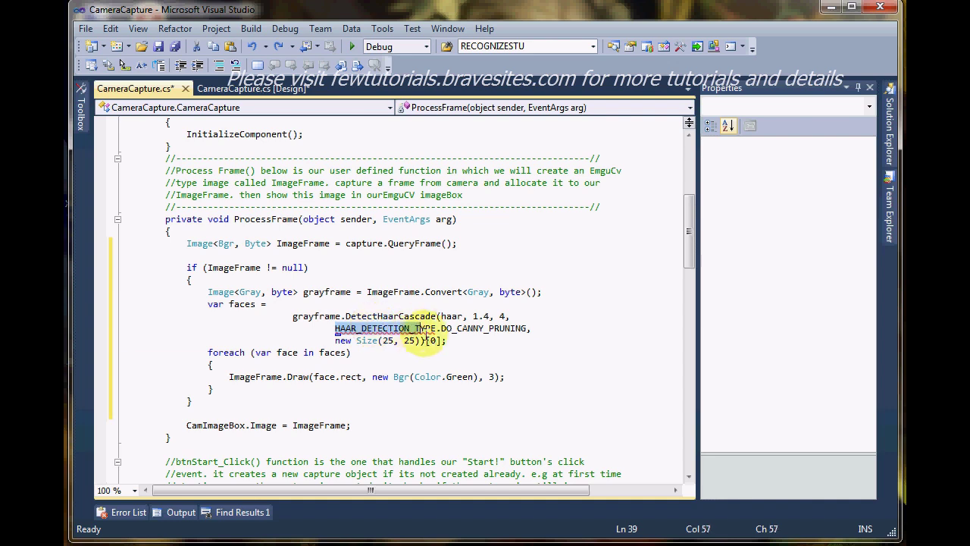
click(351, 46)
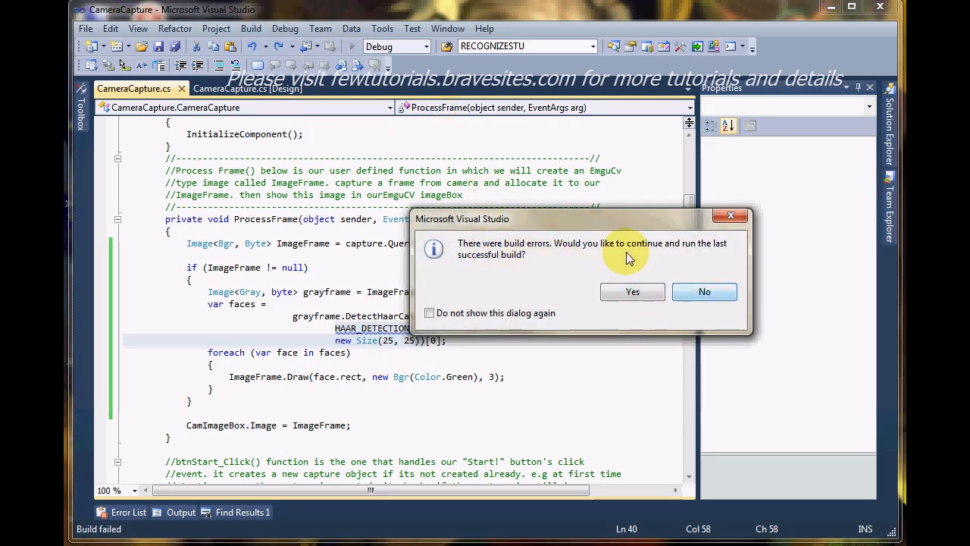
Decline the last successful build, inspect the HAAR_DETECTION_TYPE error, and close the Error List.
click(701, 292)
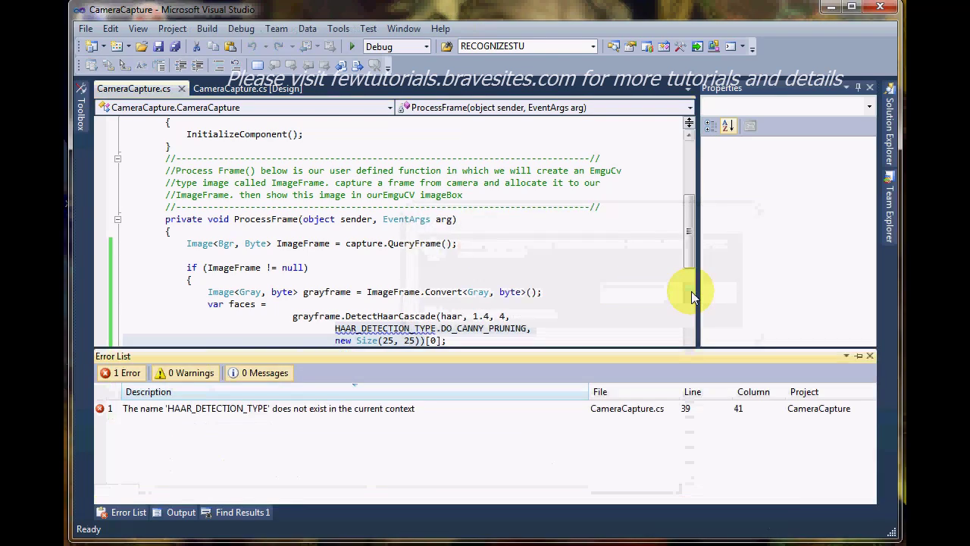
click(315, 413)
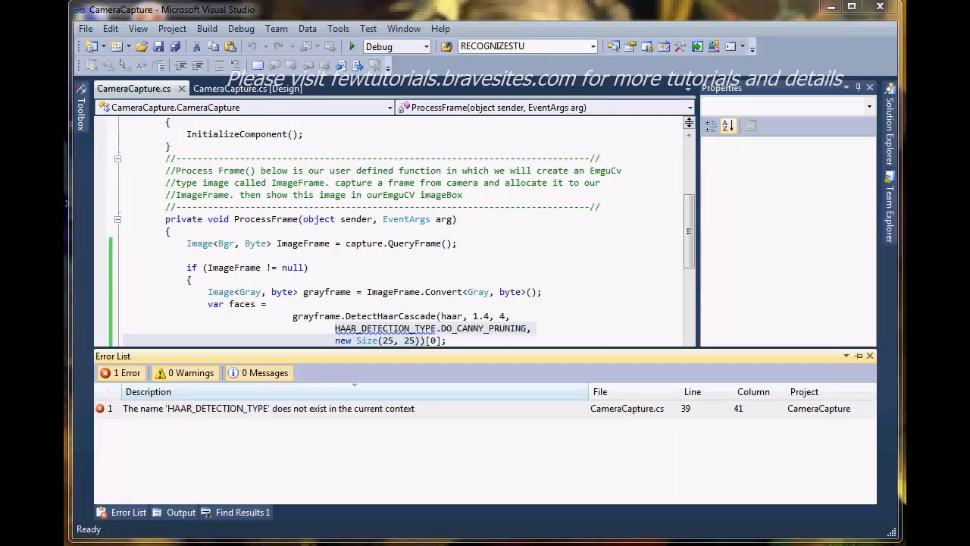
click(870, 355)
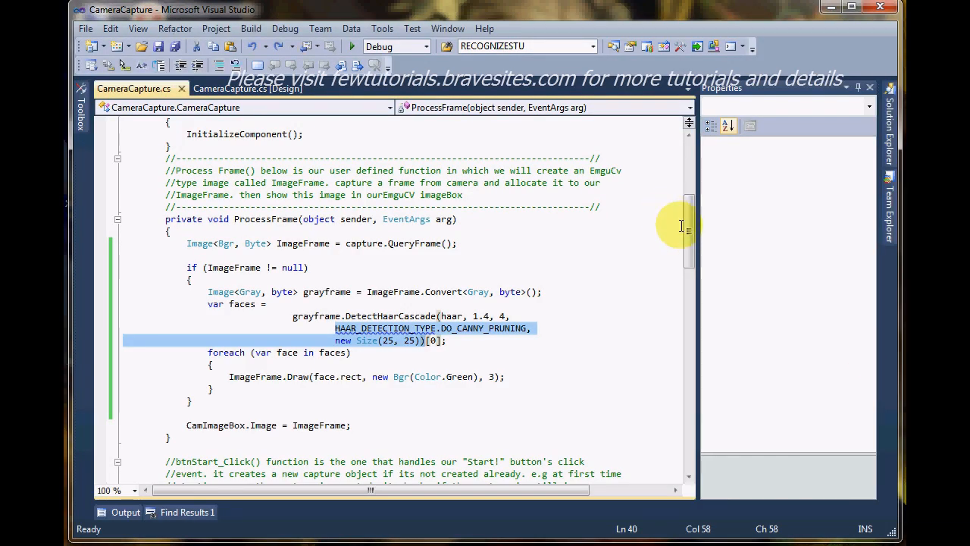
drag(688, 237, 689, 148)
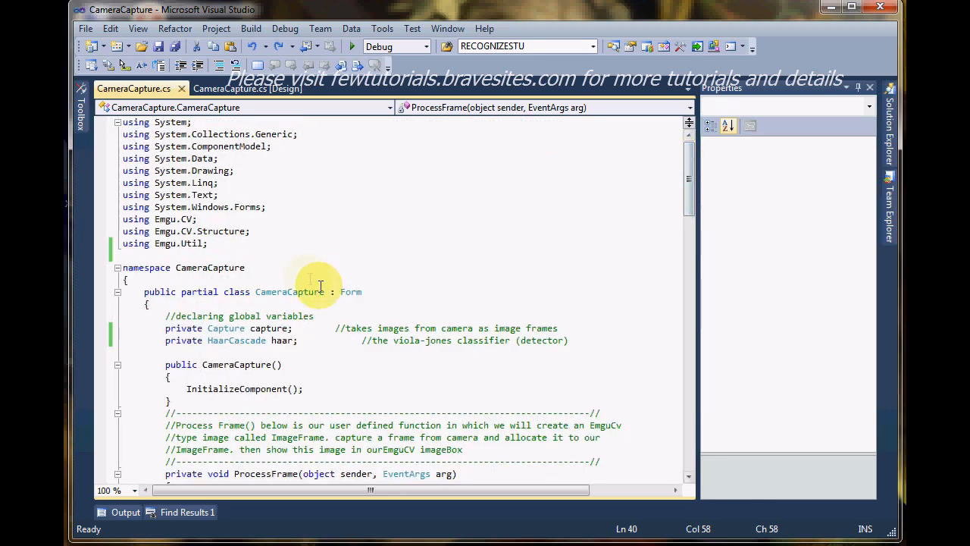
Add 'using Emgu.CV.CvEnum;' below the Emgu.Util import, accepting CvEnum from IntelliSense.
click(285, 246)
key(Return)
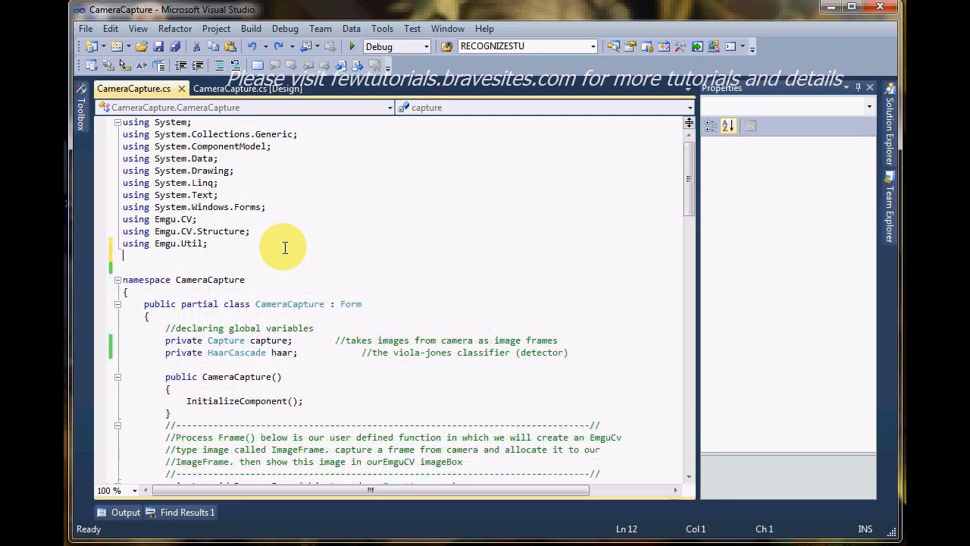
text(usin)
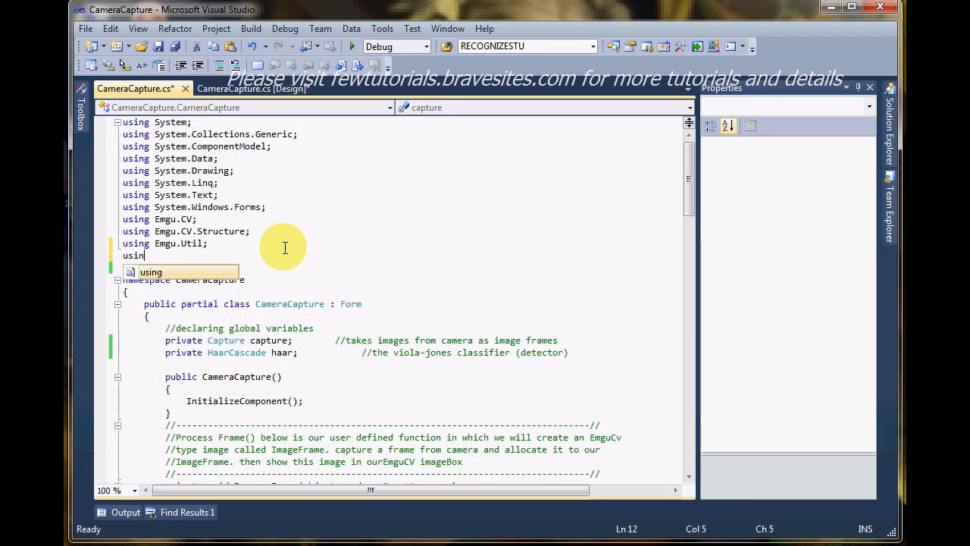
text(g Emgu)
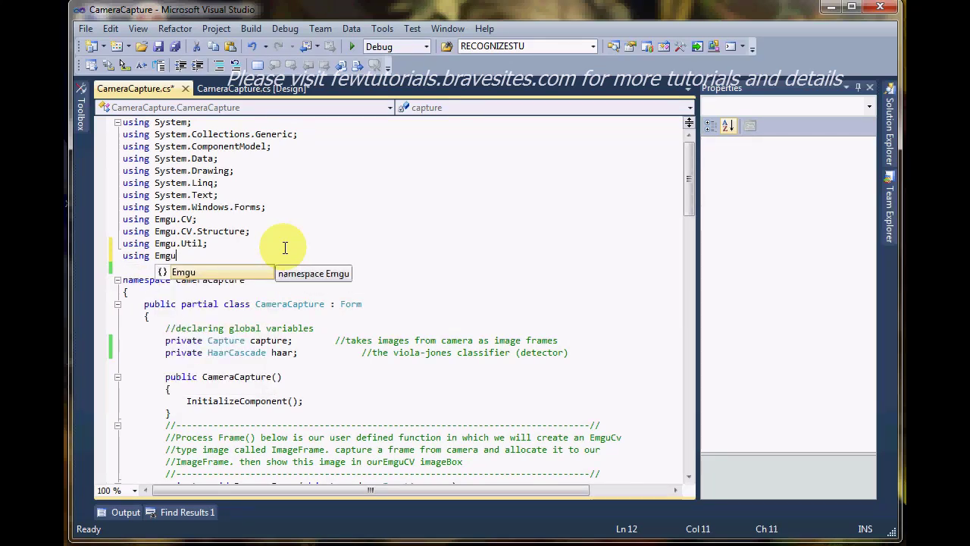
key(Escape)
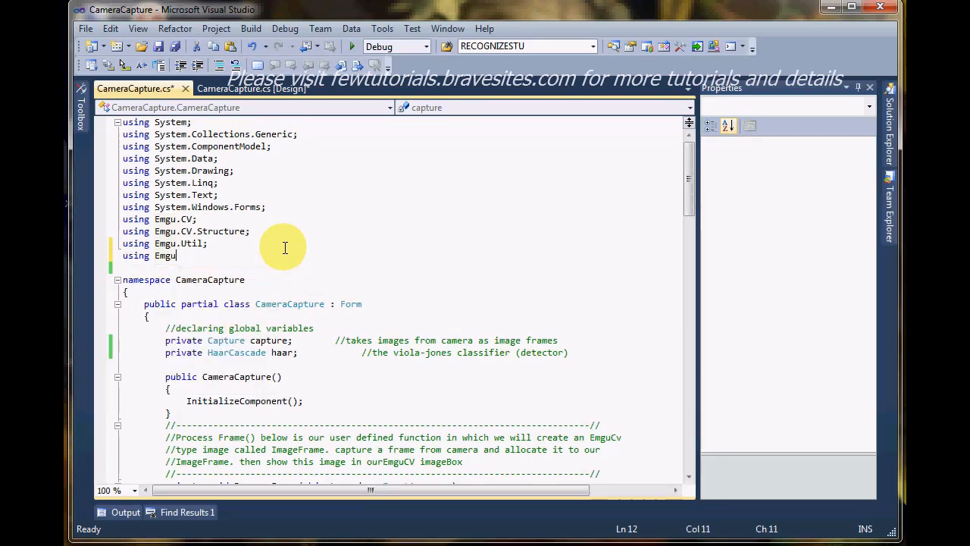
text(.CV)
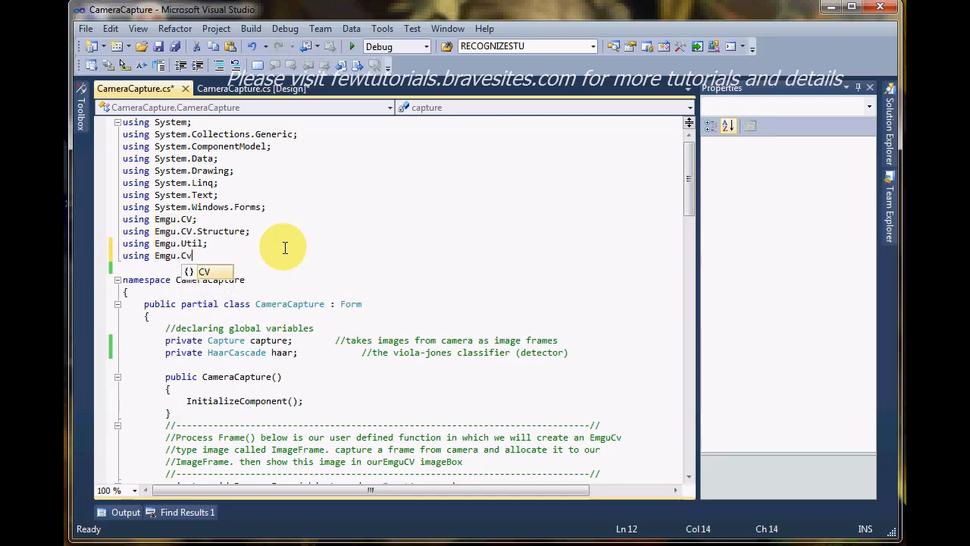
text(.)
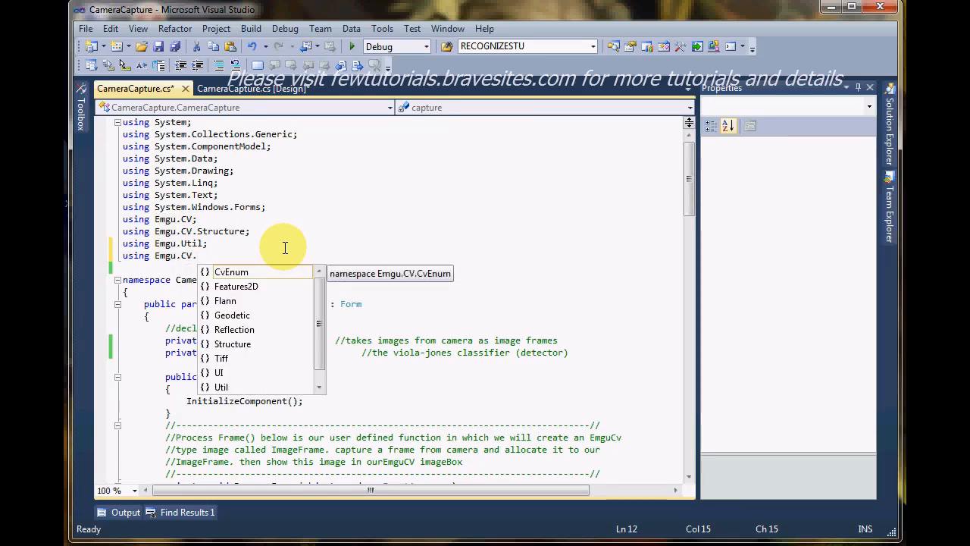
key(Down)
key(Tab)
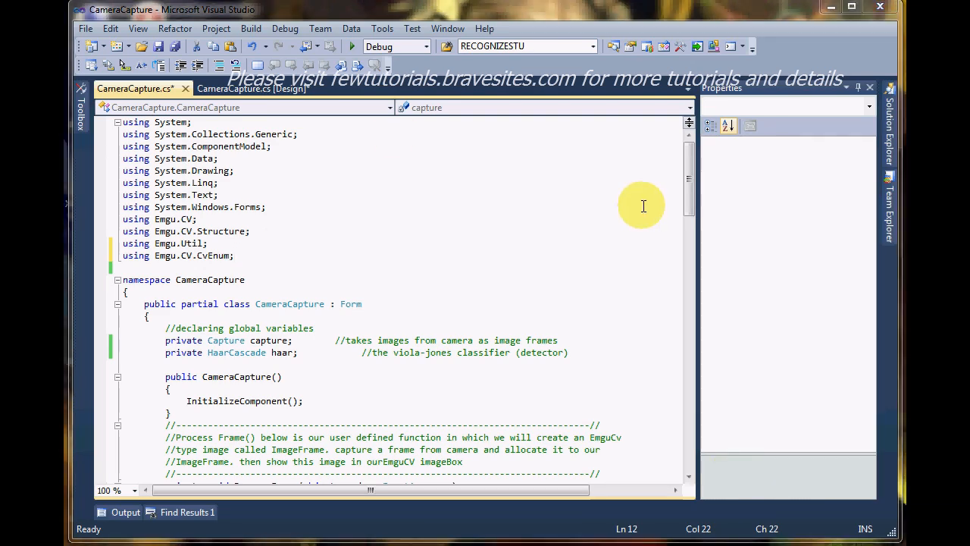
scroll(371, 303, down, 4)
click(372, 288)
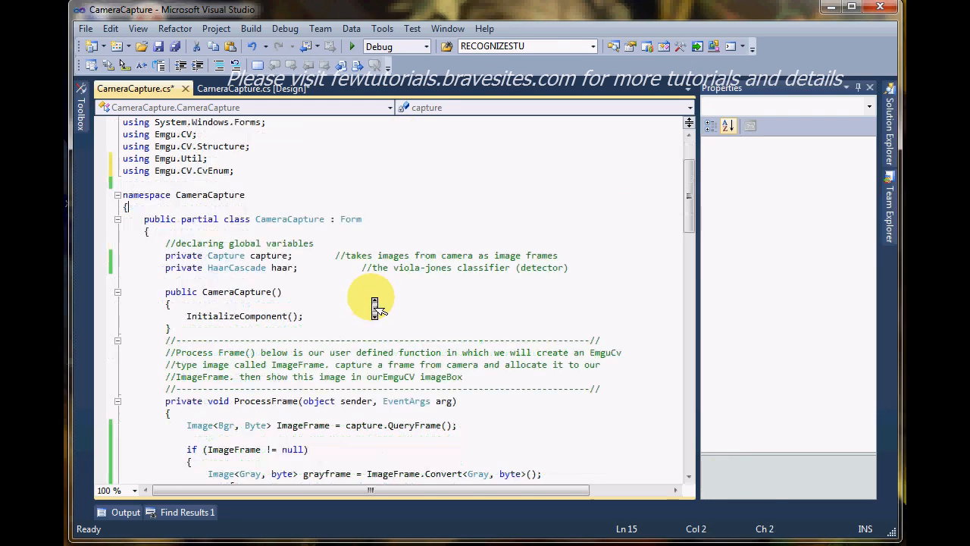
scroll(371, 303, down, 3)
double_click(385, 340)
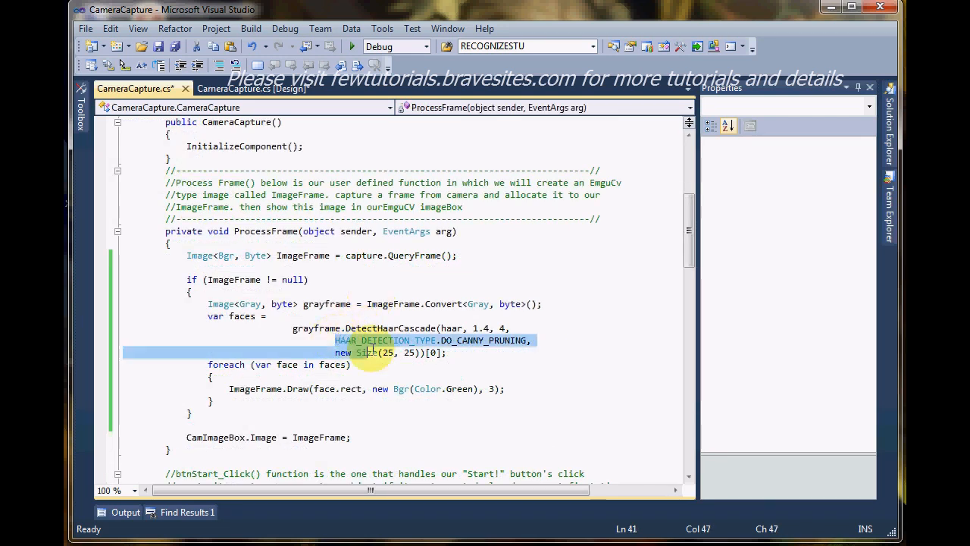
key(shift+Left)
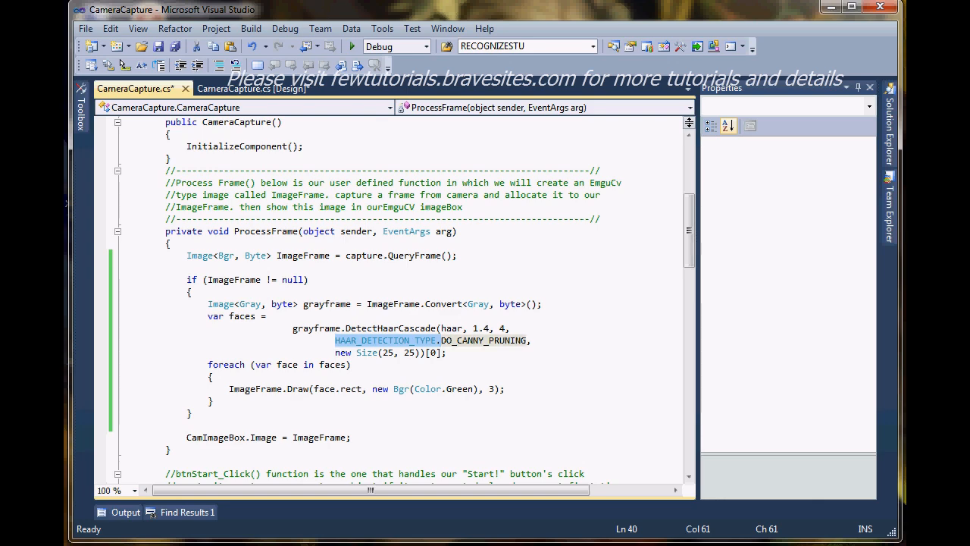
click(543, 340)
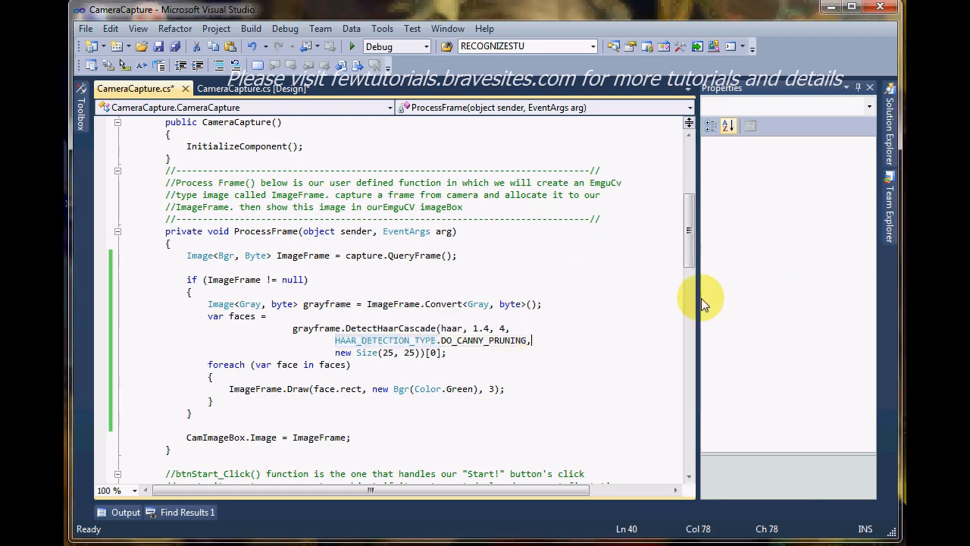
drag(689, 232, 699, 250)
drag(689, 197, 689, 296)
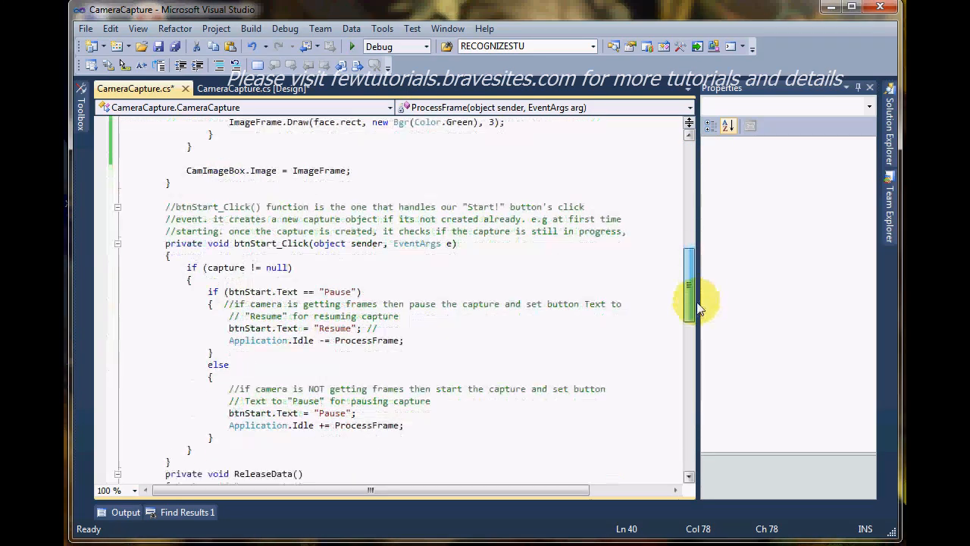